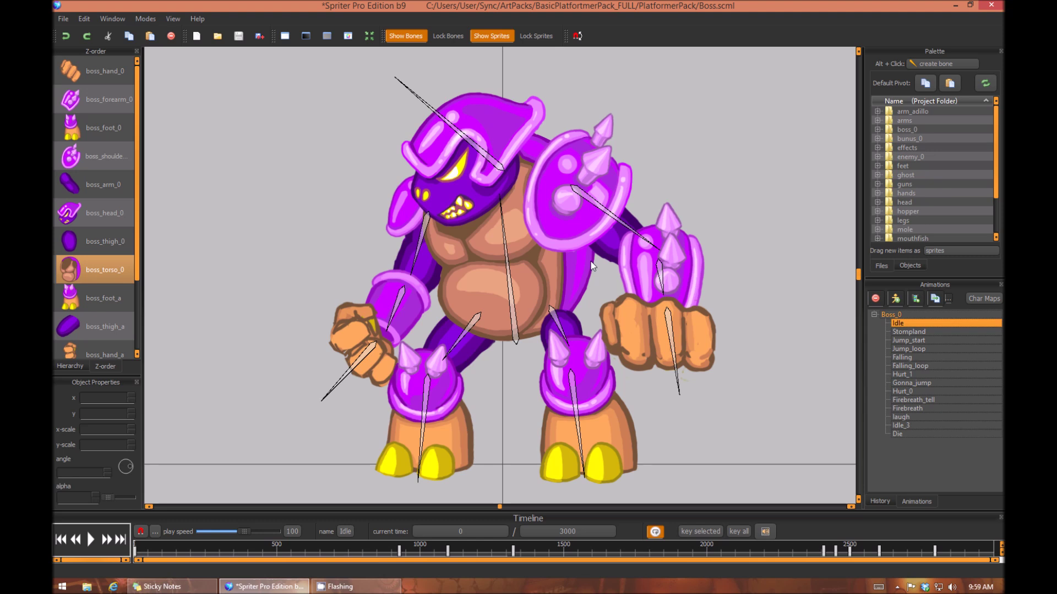
Scrub through the boss's Idle animation to the end of the timeline and back to time 0
{"action": "left_click_drag", "start_coordinate": [496, 354], "coordinate": [474, 358]}
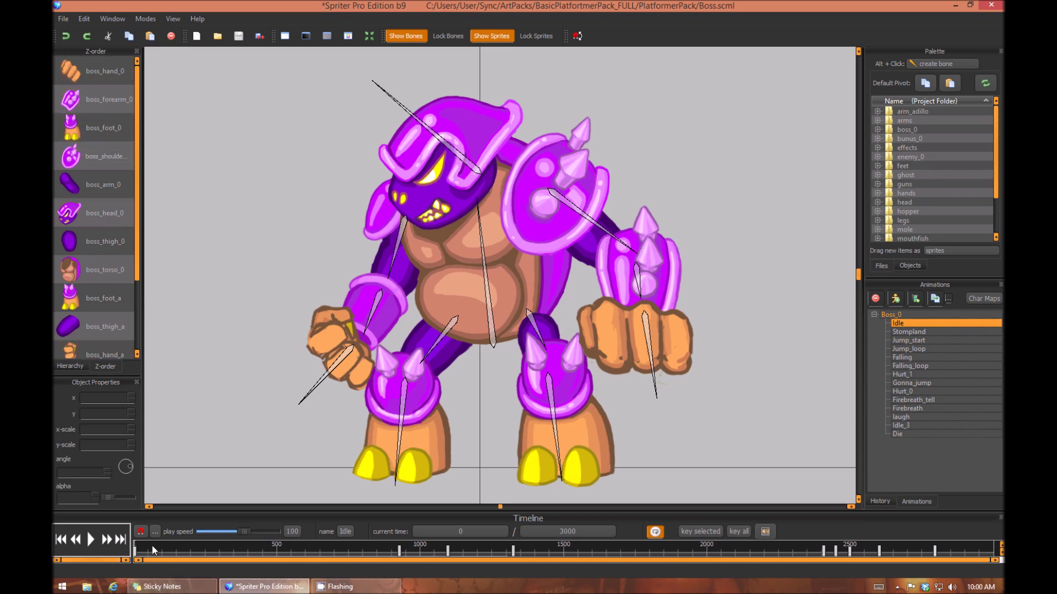
{"action": "left_click_drag", "start_coordinate": [154, 548], "coordinate": [989, 542]}
{"action": "left_click_drag", "start_coordinate": [850, 515], "coordinate": [77, 539]}
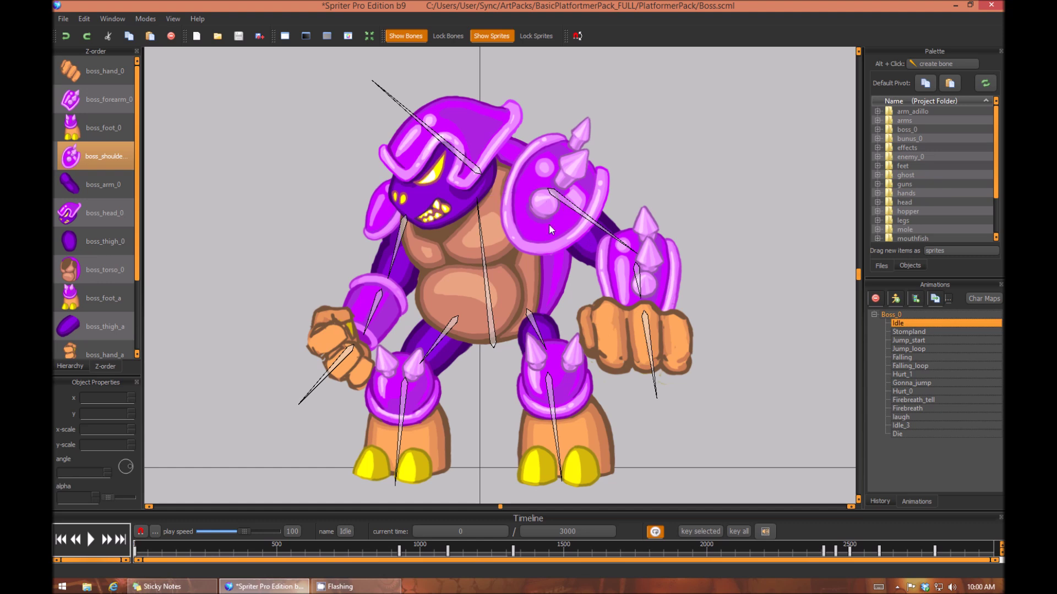
Duplicate the boss's near arm with its bones and sprites at time 0, and rotate the copy up to about 9°
{"action": "left_click", "coordinate": [560, 199]}
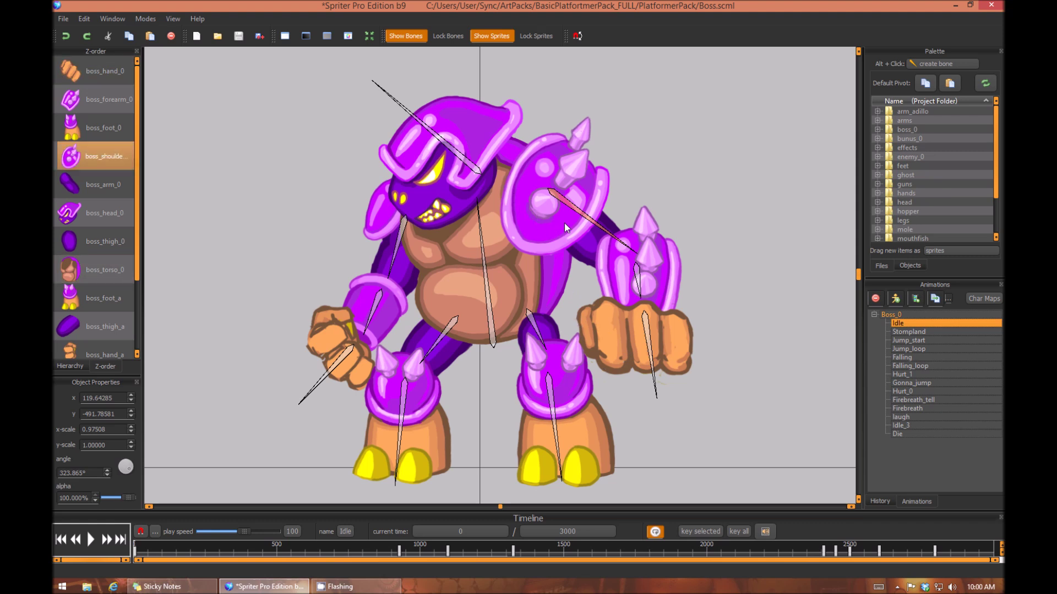
{"action": "left_click", "coordinate": [633, 233]}
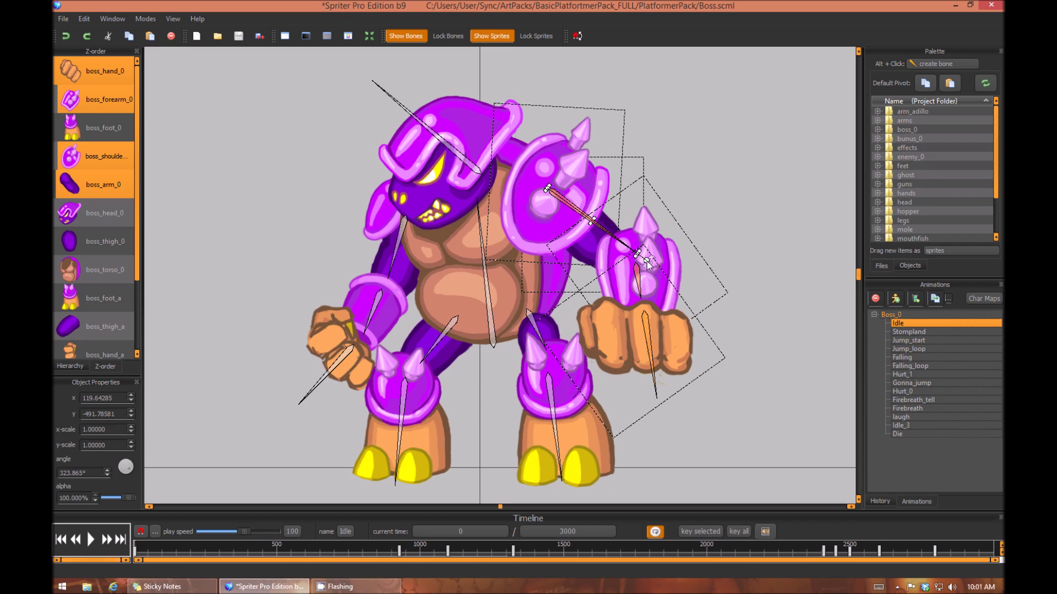
{"action": "left_click_drag", "start_coordinate": [658, 254], "coordinate": [608, 194]}
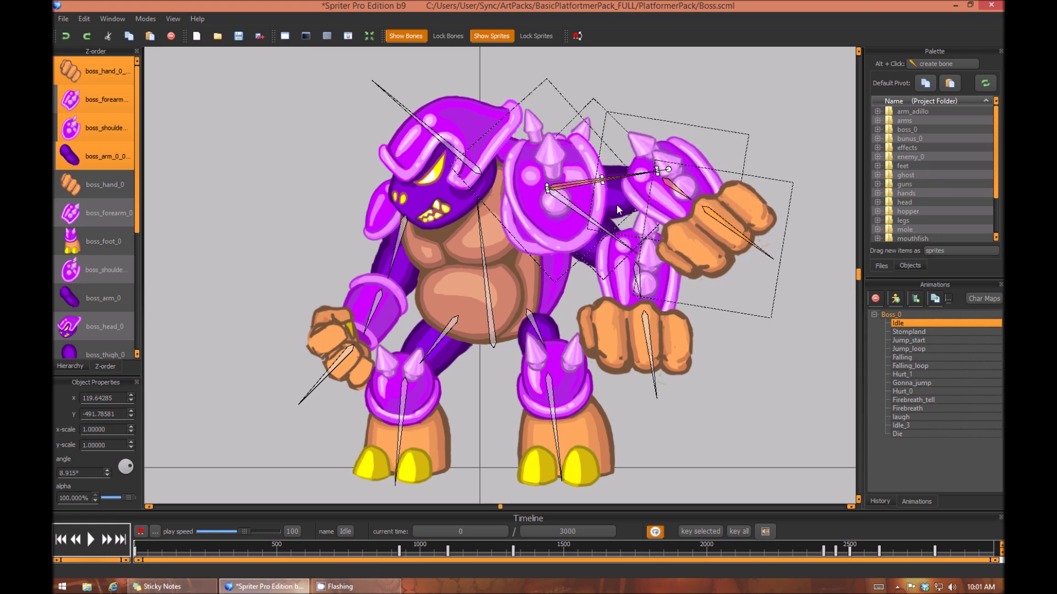
{"action": "left_click", "coordinate": [652, 85]}
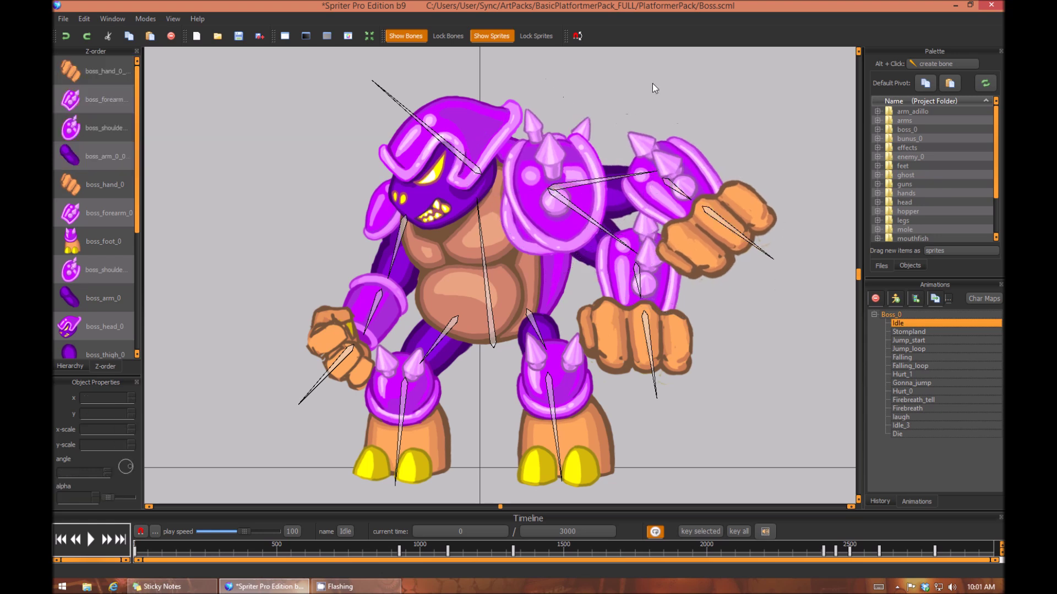
Move the duplicated arm above the original shoulder, bend its forearm, and level its upper arm at about 359°
{"action": "left_click_drag", "start_coordinate": [560, 192], "coordinate": [668, 161]}
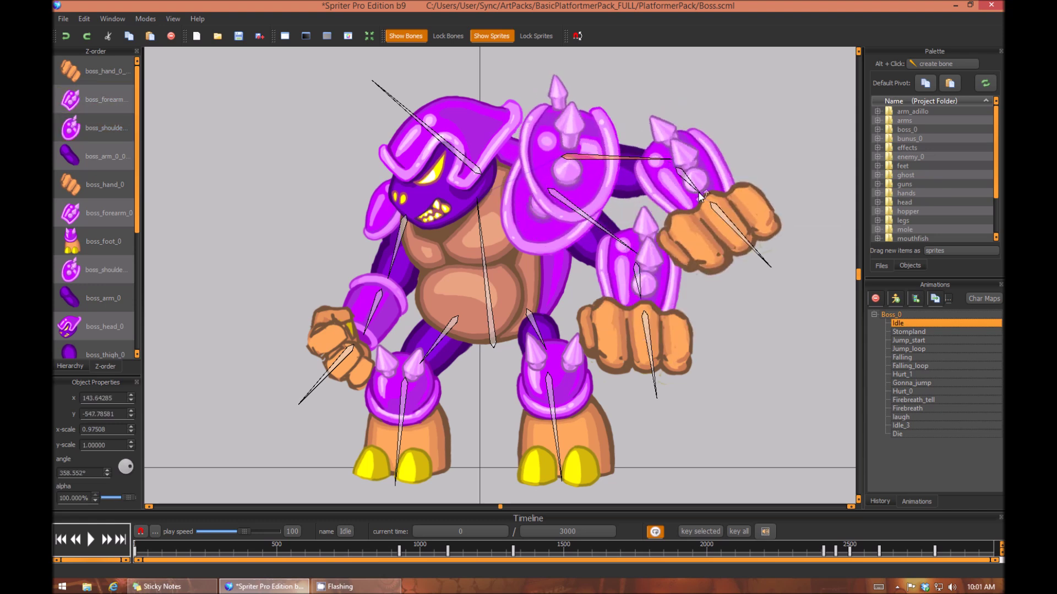
{"action": "mouse_move", "coordinate": [700, 194]}
{"action": "left_mouse_down"}
{"action": "mouse_move", "coordinate": [711, 175]}
{"action": "mouse_move", "coordinate": [696, 197]}
{"action": "left_mouse_up"}
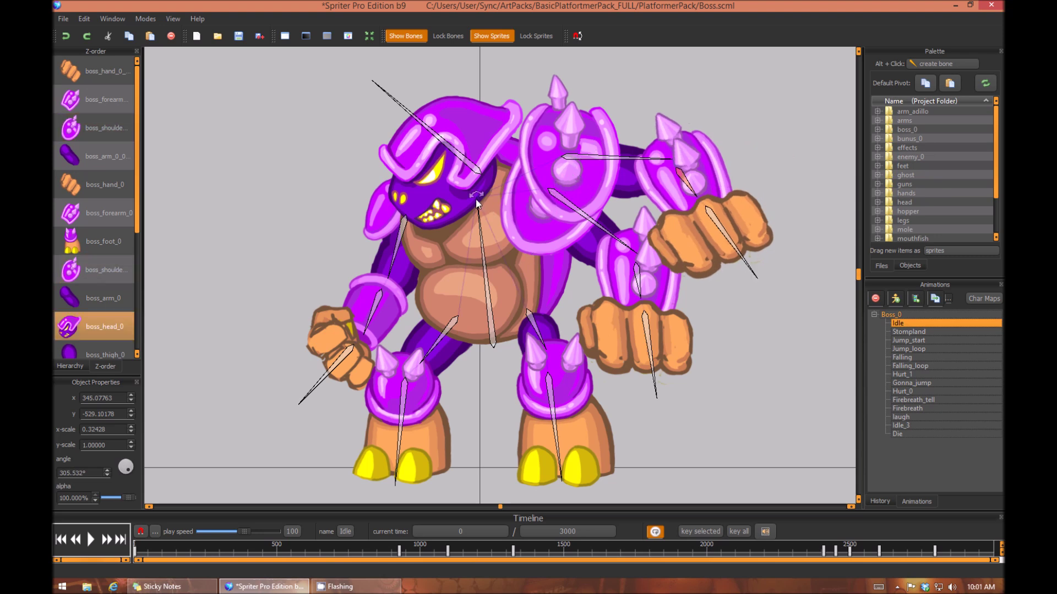
{"action": "left_click_drag", "start_coordinate": [482, 205], "coordinate": [540, 214]}
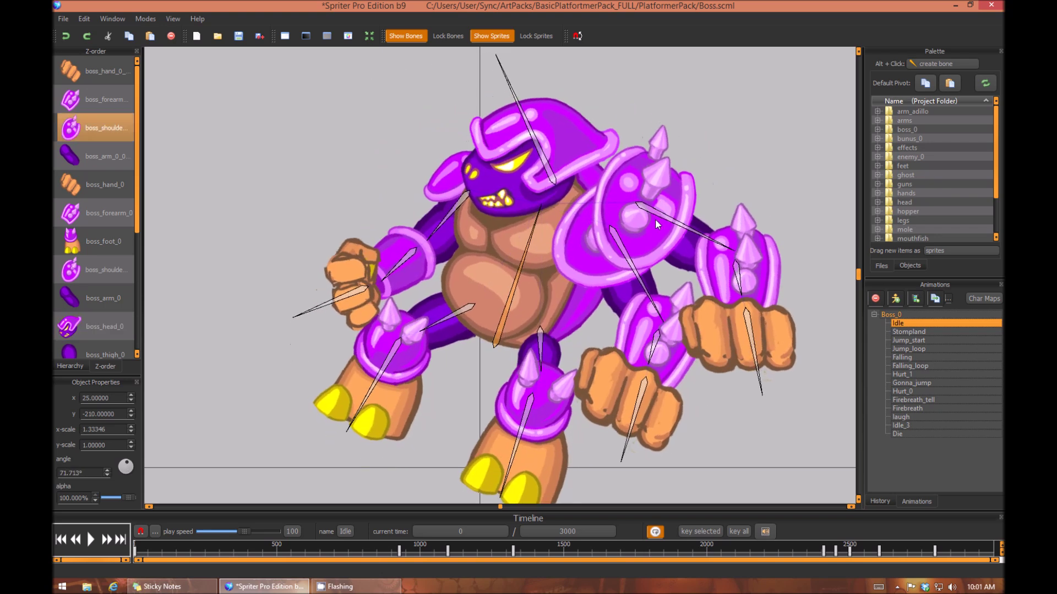
{"action": "key", "text": "ctrl+z"}
{"action": "mouse_move", "coordinate": [683, 152]}
{"action": "left_mouse_down"}
{"action": "mouse_move", "coordinate": [683, 211]}
{"action": "mouse_move", "coordinate": [695, 149]}
{"action": "mouse_move", "coordinate": [688, 155]}
{"action": "left_mouse_up"}
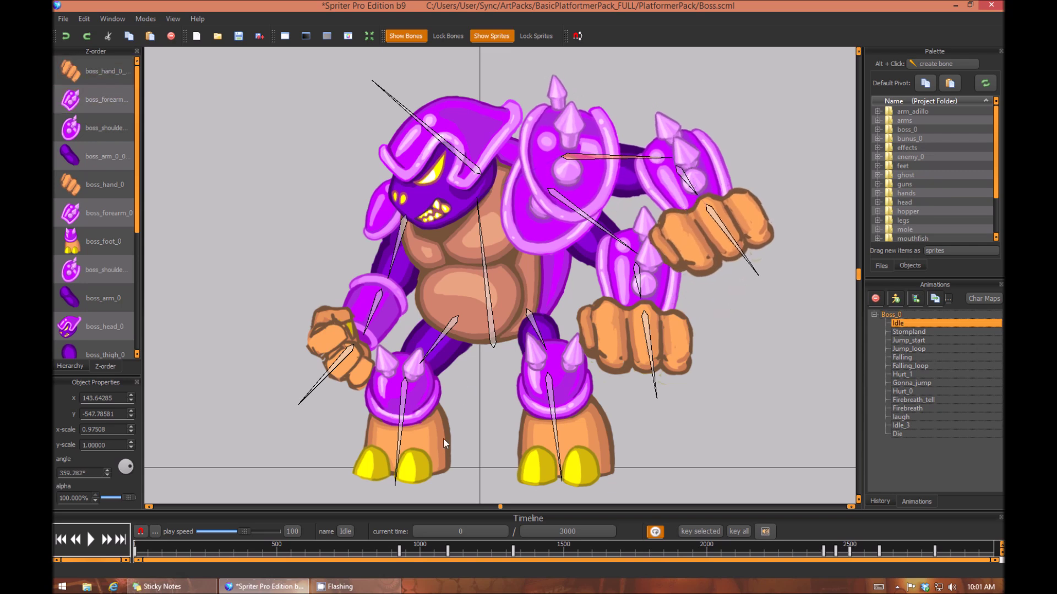
Step through the Idle keyframes to check the duplicated arm, and return to time 0
{"action": "key", "text": "period"}
{"action": "key", "text": "period"}
{"action": "key", "text": "period"}
{"action": "key", "text": "period"}
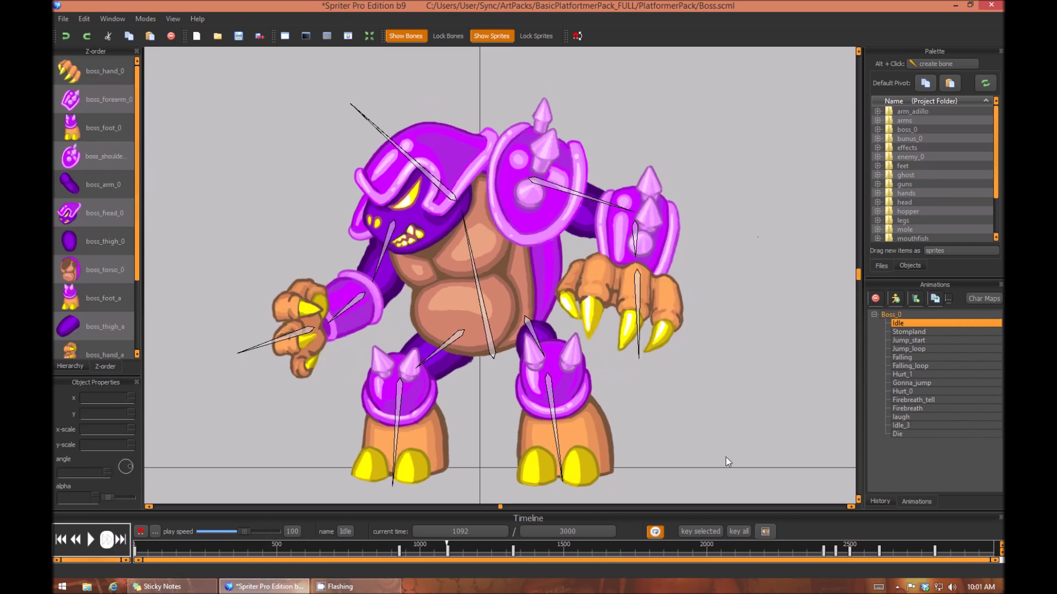
{"action": "key", "text": "ctrl+Left"}
{"action": "key", "text": "ctrl+Left"}
{"action": "key", "text": "ctrl+Left"}
{"action": "key", "text": "ctrl+Left"}
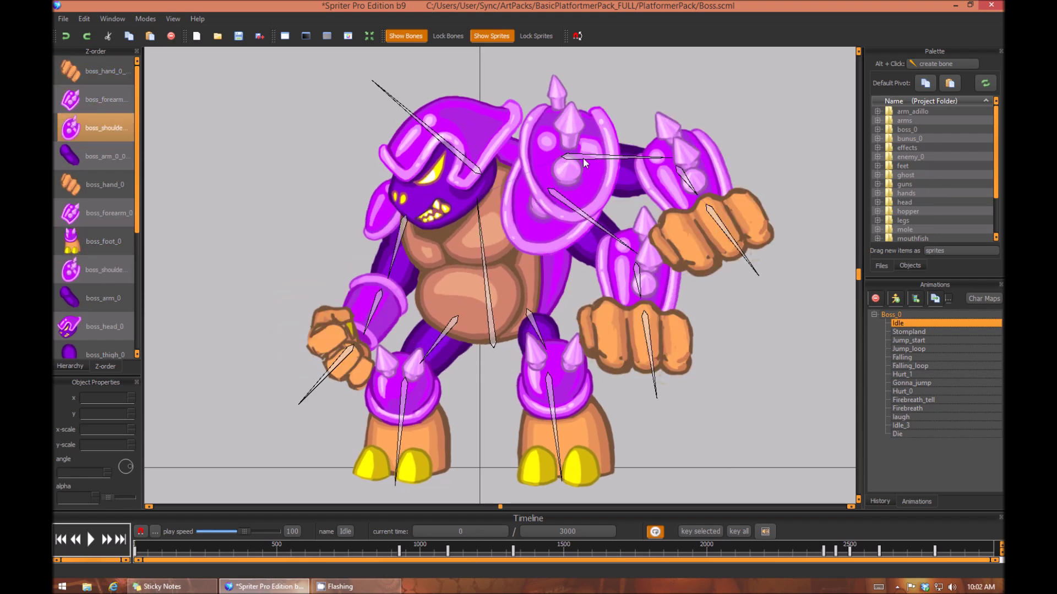
Select the duplicated arm's bones together with their sprites at time 0 and copy them
{"action": "left_click", "coordinate": [569, 160]}
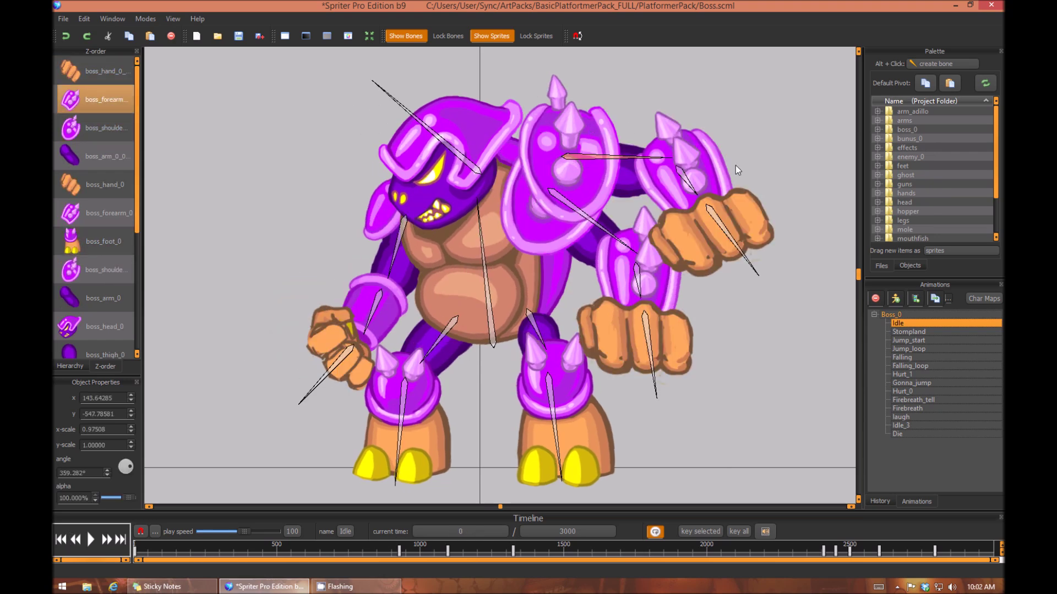
{"action": "left_click", "coordinate": [701, 198]}
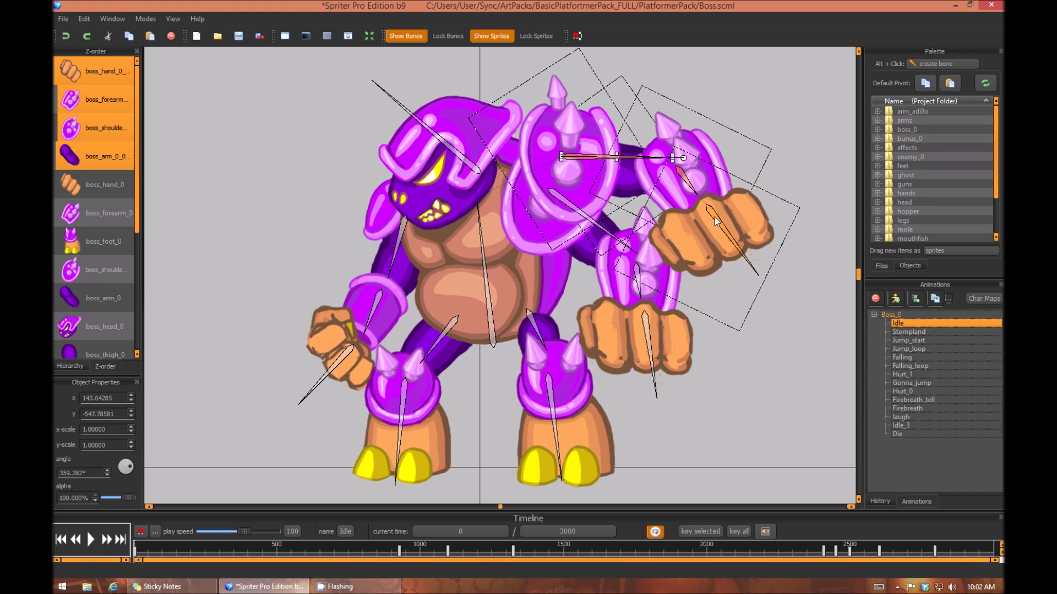
{"action": "key", "text": "d"}
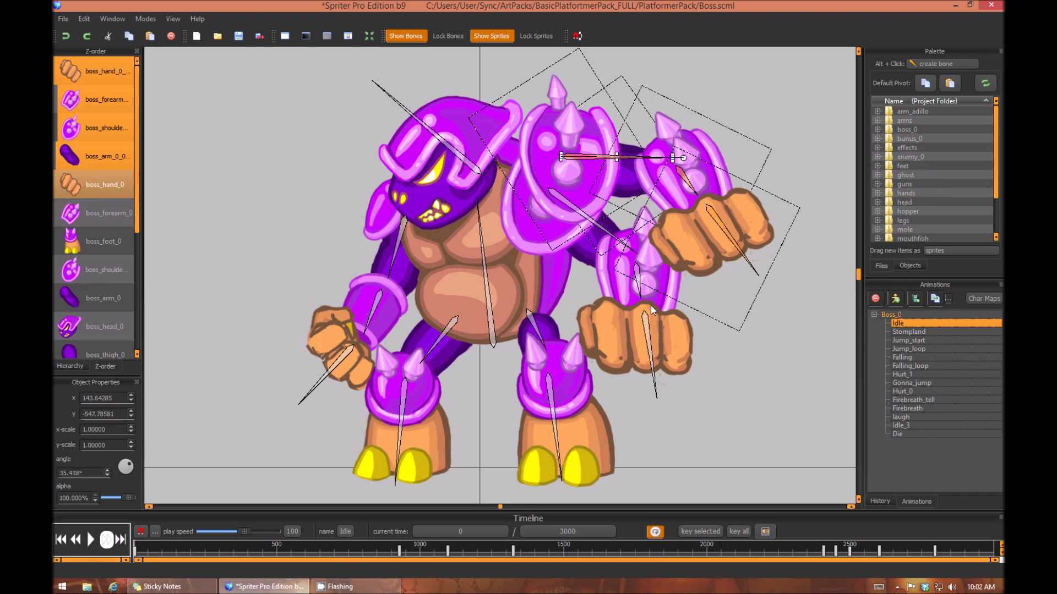
Try to paste the copied arm at the 923 keyframe only, undo the paste, and return to time 0
{"action": "key", "text": "d"}
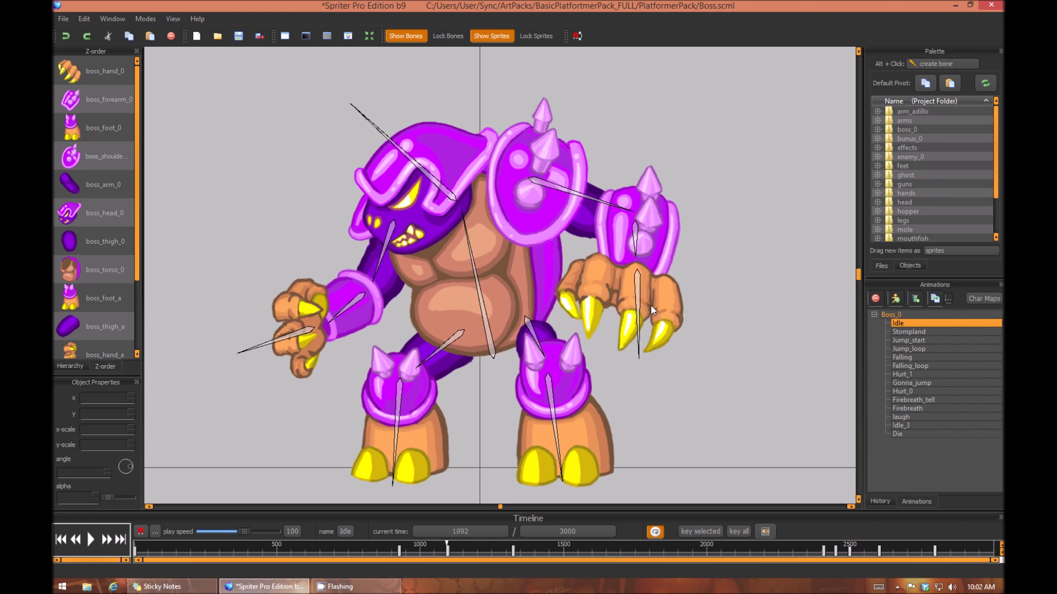
{"action": "key", "text": "a"}
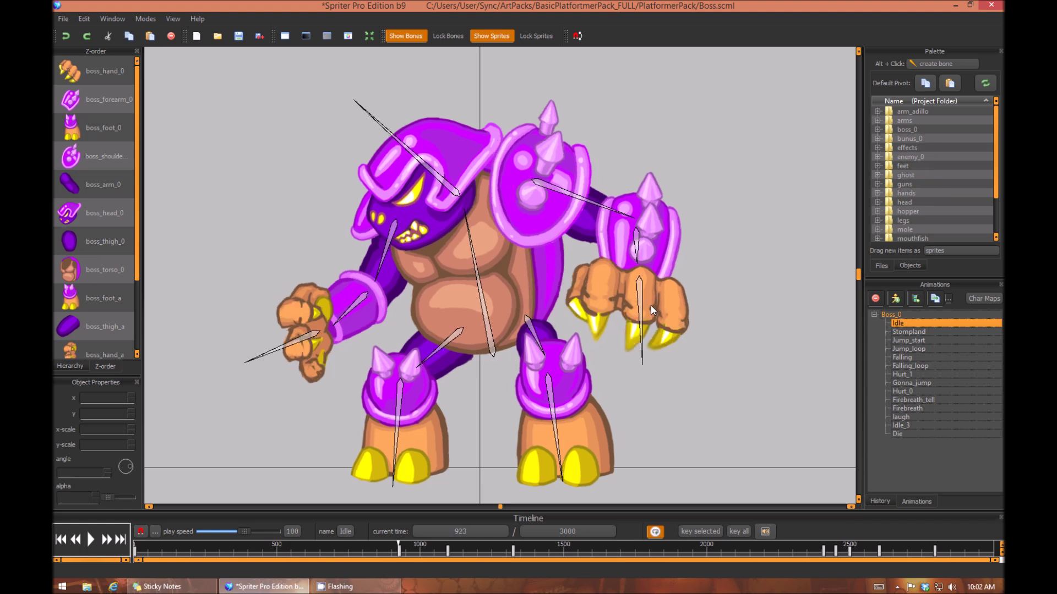
{"action": "key", "text": "ctrl+v"}
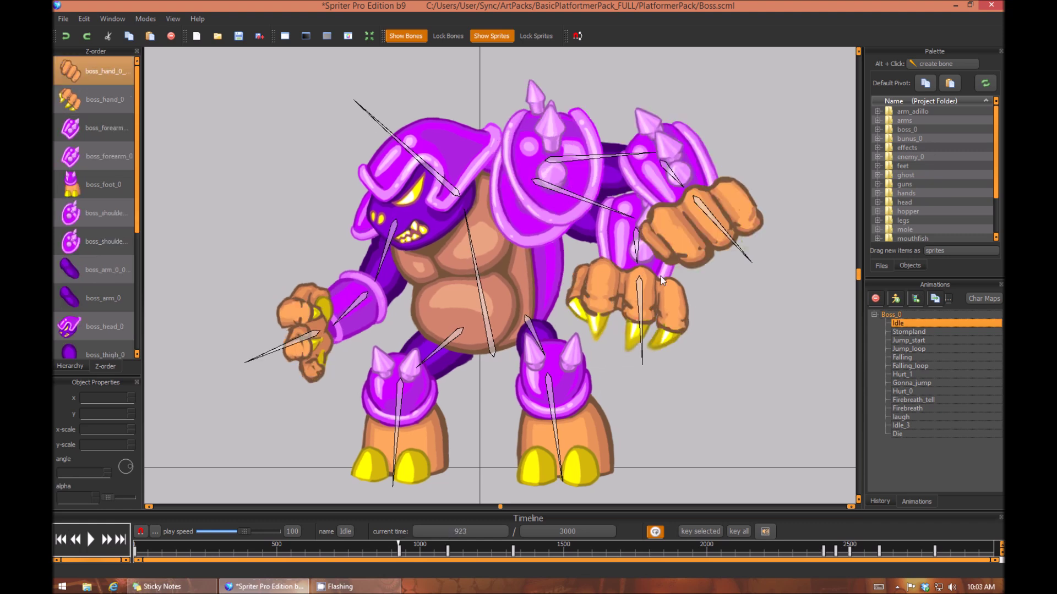
{"action": "key", "text": "ctrl+z"}
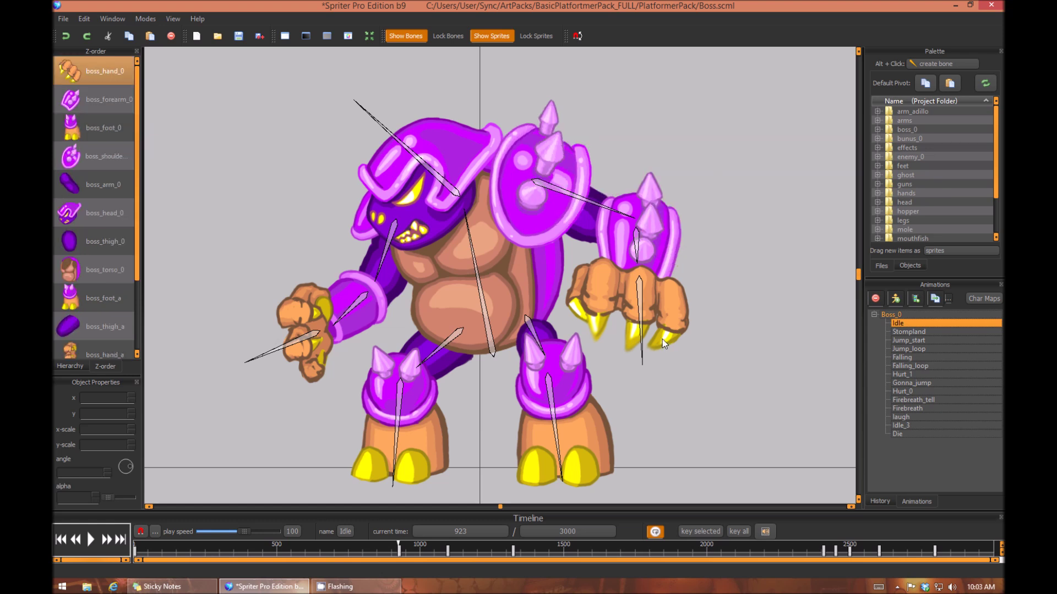
{"action": "key", "text": "a"}
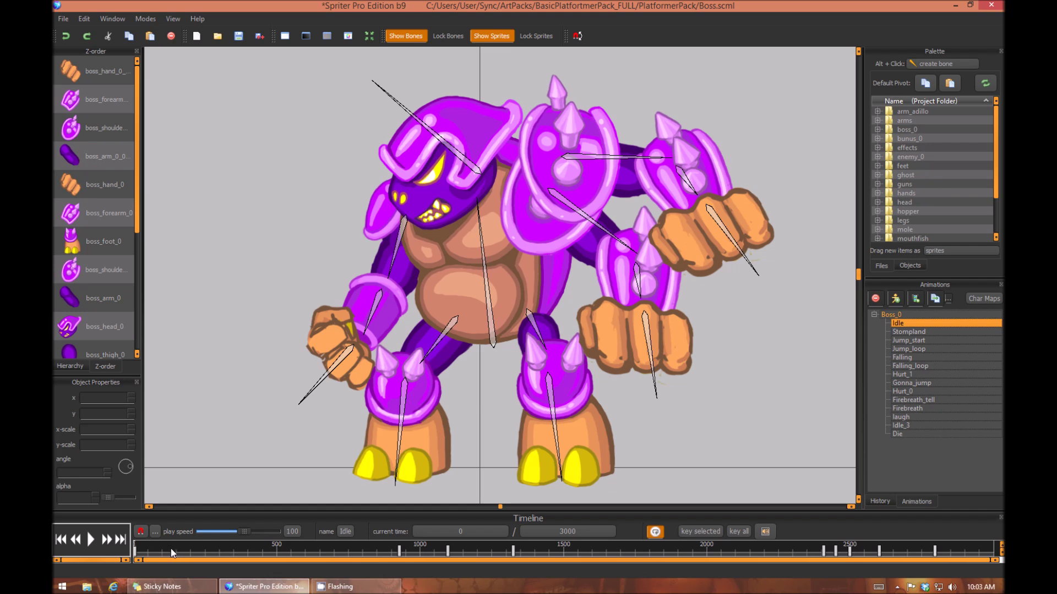
Raise the duplicated arm at the 923 keyframe and rotate its upper arm bone to about 15.6°
{"action": "left_click_drag", "start_coordinate": [171, 547], "coordinate": [633, 536]}
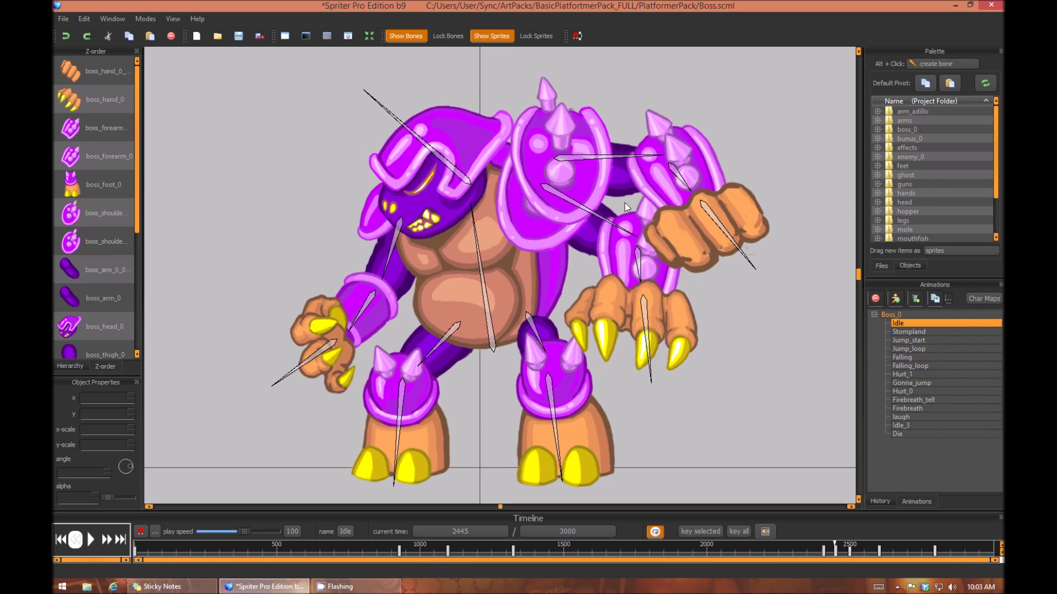
{"action": "left_click_drag", "start_coordinate": [552, 161], "coordinate": [541, 137]}
{"action": "left_click_drag", "start_coordinate": [616, 135], "coordinate": [612, 117]}
{"action": "key", "text": "comma"}
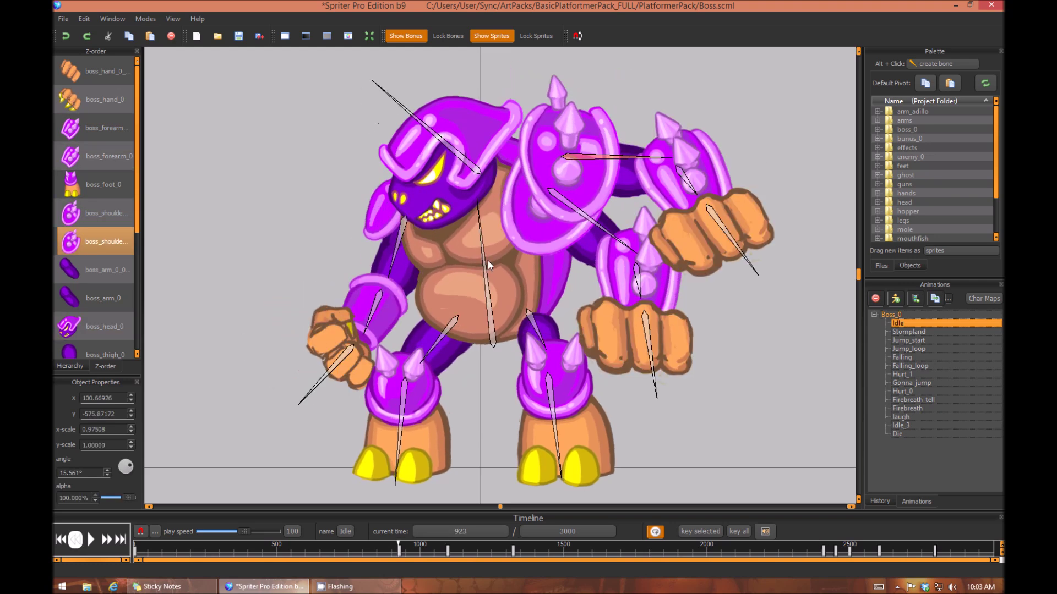
Raise the duplicated arm at the 1092 keyframe and rotate its upper arm bone to about 17.6°
{"action": "key", "text": "period"}
{"action": "key", "text": "comma"}
{"action": "key", "text": "period"}
{"action": "key", "text": "period"}
{"action": "key", "text": "period"}
{"action": "key", "text": "comma"}
{"action": "key", "text": "comma"}
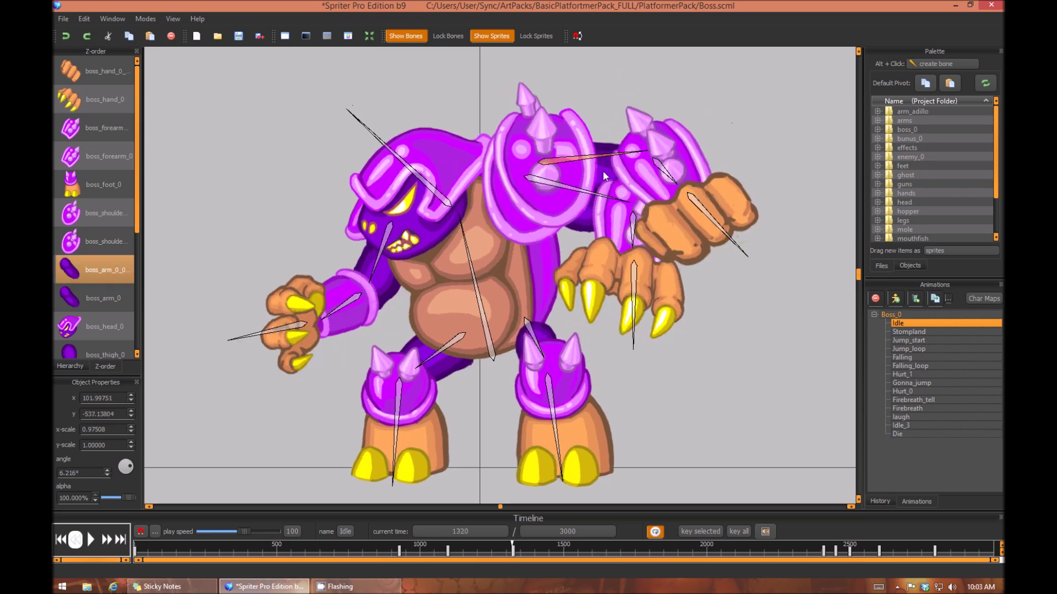
{"action": "key", "text": "period"}
{"action": "left_click_drag", "start_coordinate": [548, 159], "coordinate": [544, 135]}
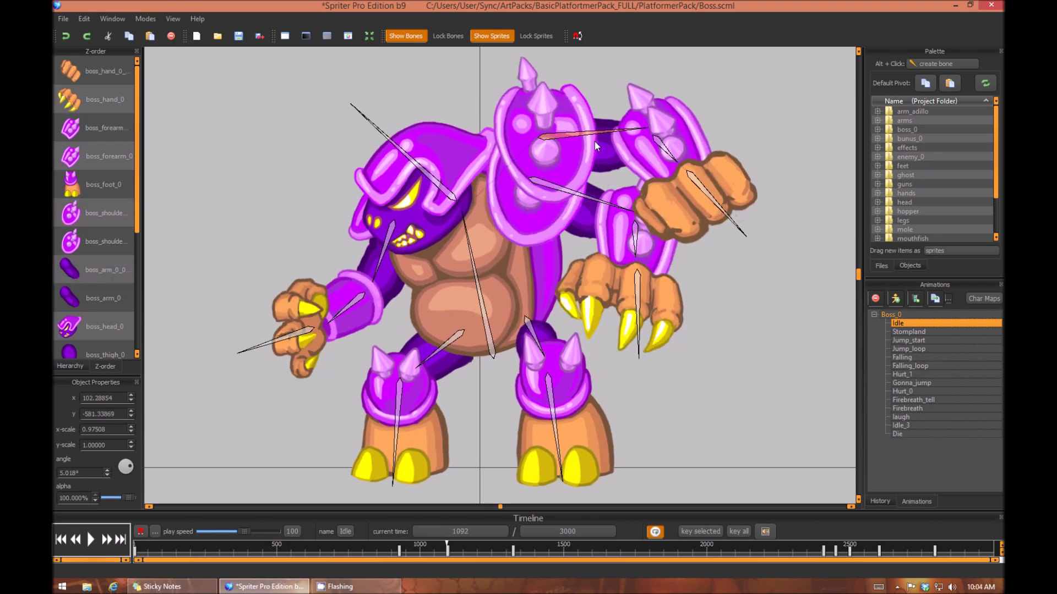
{"action": "left_click_drag", "start_coordinate": [629, 130], "coordinate": [625, 110]}
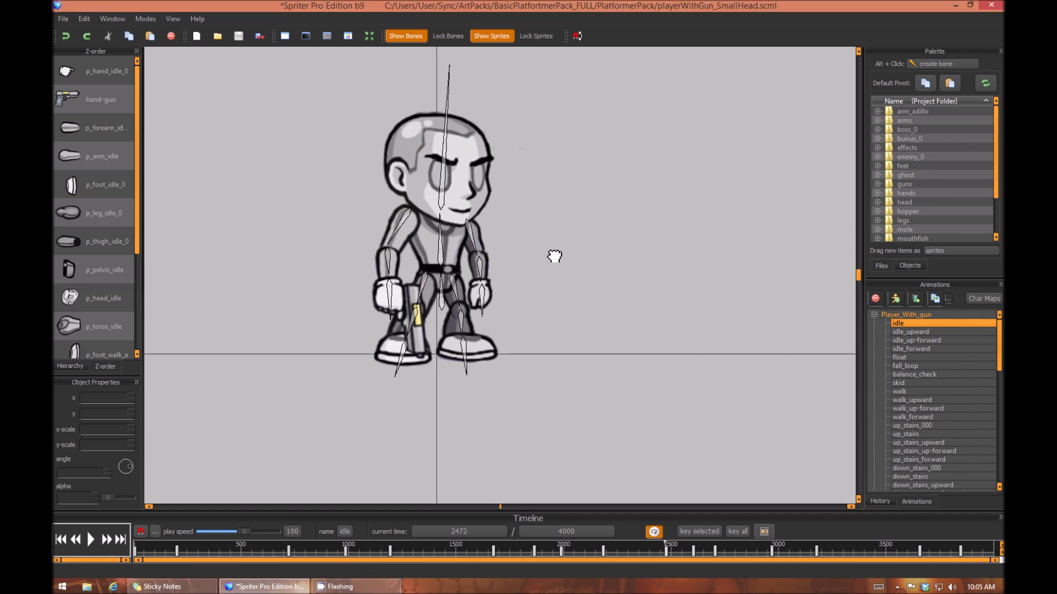
Step through the keyframes of the gun-carrying player's idle animation to examine its arm pose
{"action": "left_click_drag", "start_coordinate": [554, 256], "coordinate": [558, 263]}
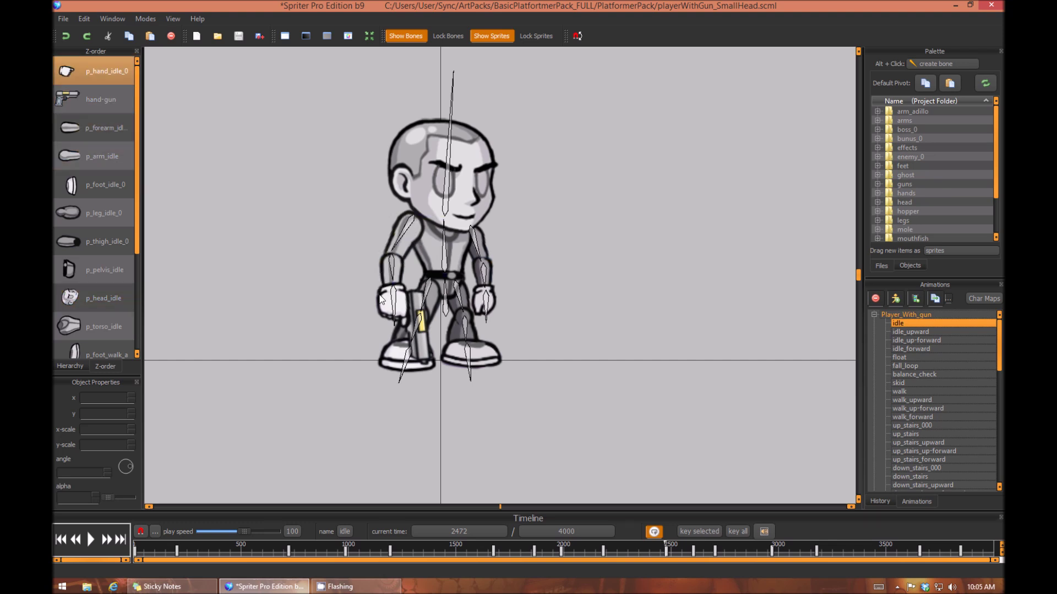
{"action": "key", "text": "period"}
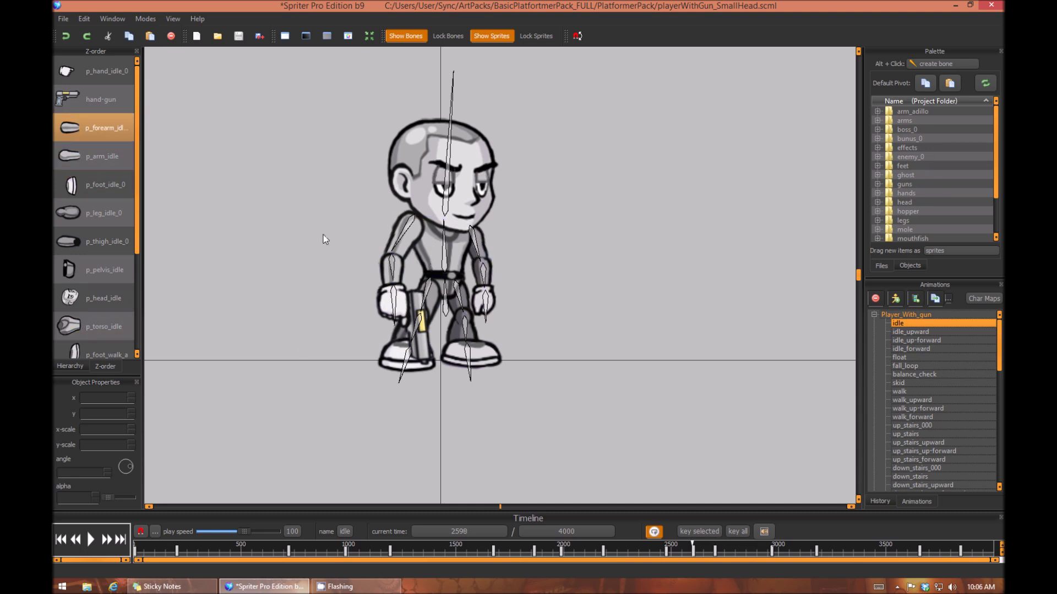
{"action": "key", "text": "s"}
{"action": "key", "text": "s"}
{"action": "key", "text": "s"}
{"action": "key", "text": "s"}
{"action": "key", "text": "s"}
{"action": "key", "text": "s"}
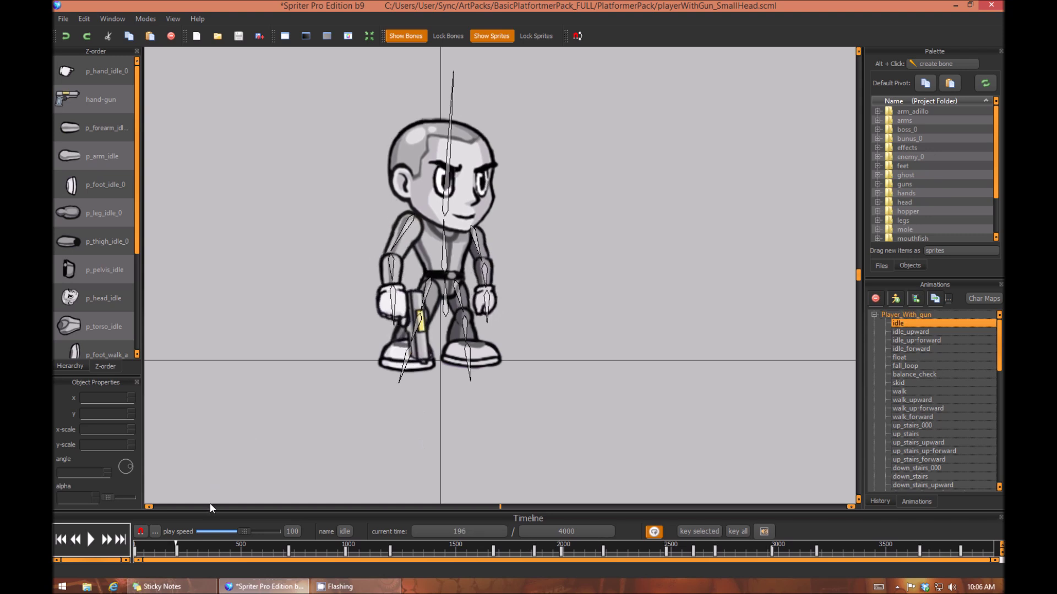
Rotate the player's near arm forward at time 0 so the handgun aims ahead
{"action": "left_click", "coordinate": [440, 219]}
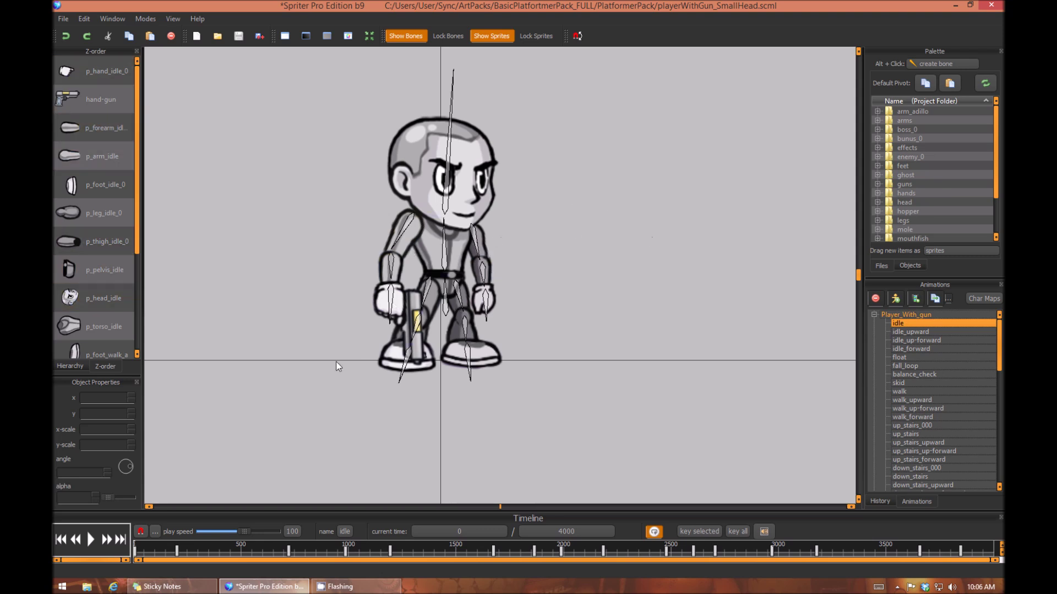
{"action": "left_click", "coordinate": [393, 250]}
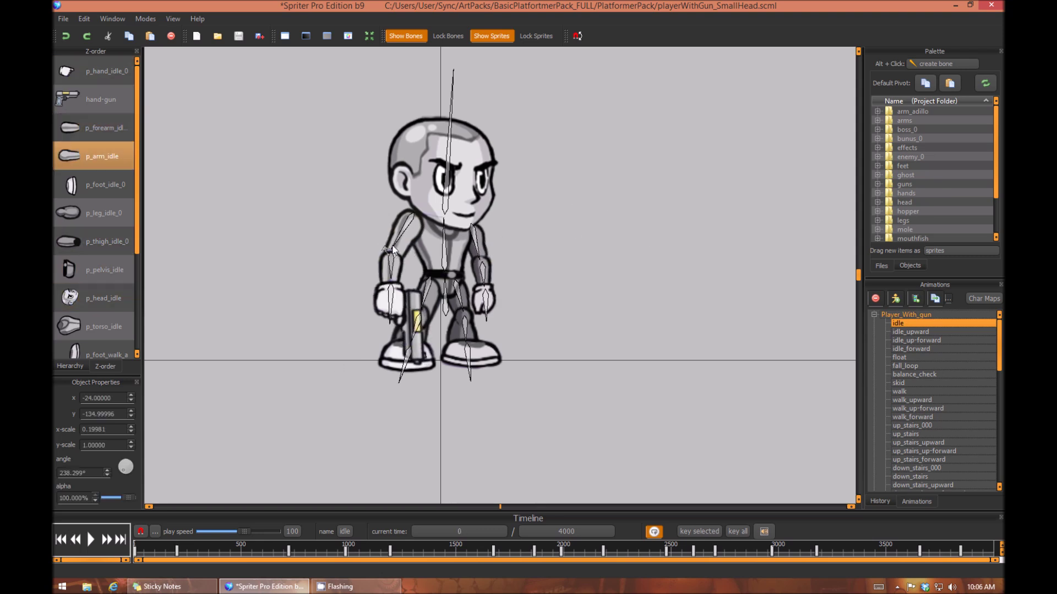
{"action": "left_click_drag", "start_coordinate": [392, 250], "coordinate": [469, 244]}
Rotate the player's far upper arm to about 299° toward the gun, and level the bone at the gun hand to about 356°
{"action": "left_click", "coordinate": [470, 232]}
{"action": "mouse_move", "coordinate": [472, 231]}
{"action": "left_mouse_down"}
{"action": "mouse_move", "coordinate": [477, 253]}
{"action": "mouse_move", "coordinate": [498, 265]}
{"action": "mouse_move", "coordinate": [485, 245]}
{"action": "left_mouse_up"}
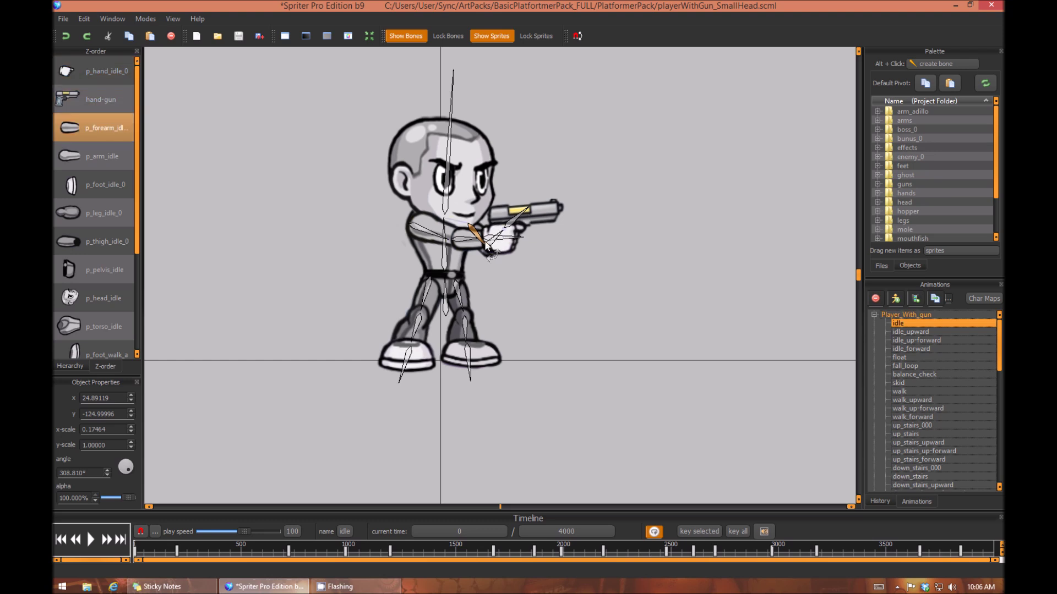
{"action": "mouse_move", "coordinate": [486, 246]}
{"action": "left_mouse_down"}
{"action": "mouse_move", "coordinate": [477, 252]}
{"action": "mouse_move", "coordinate": [487, 246]}
{"action": "left_mouse_up"}
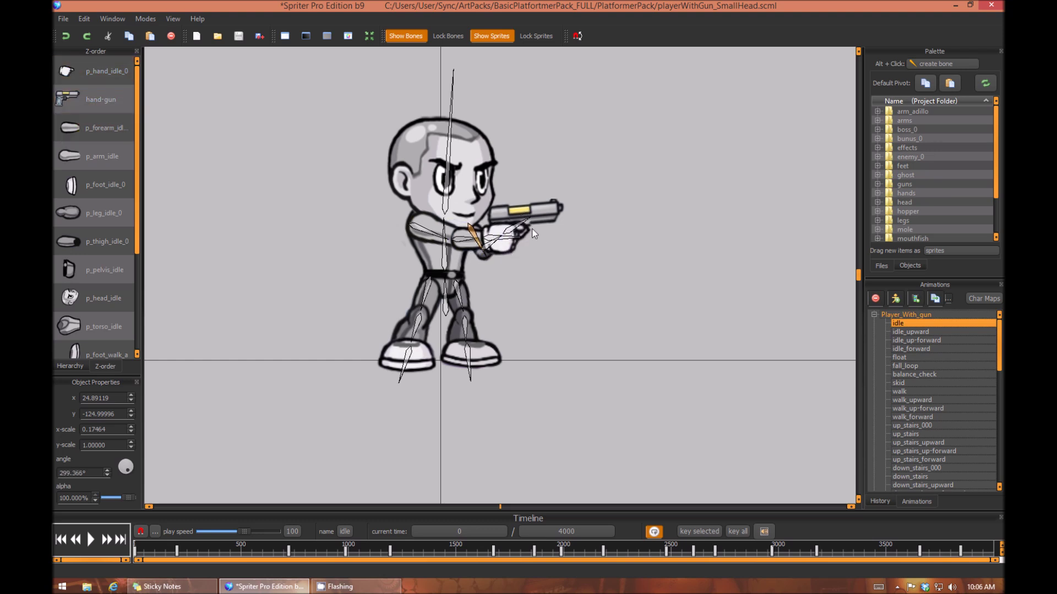
{"action": "left_click", "coordinate": [510, 239]}
{"action": "left_click_drag", "start_coordinate": [510, 239], "coordinate": [510, 240]}
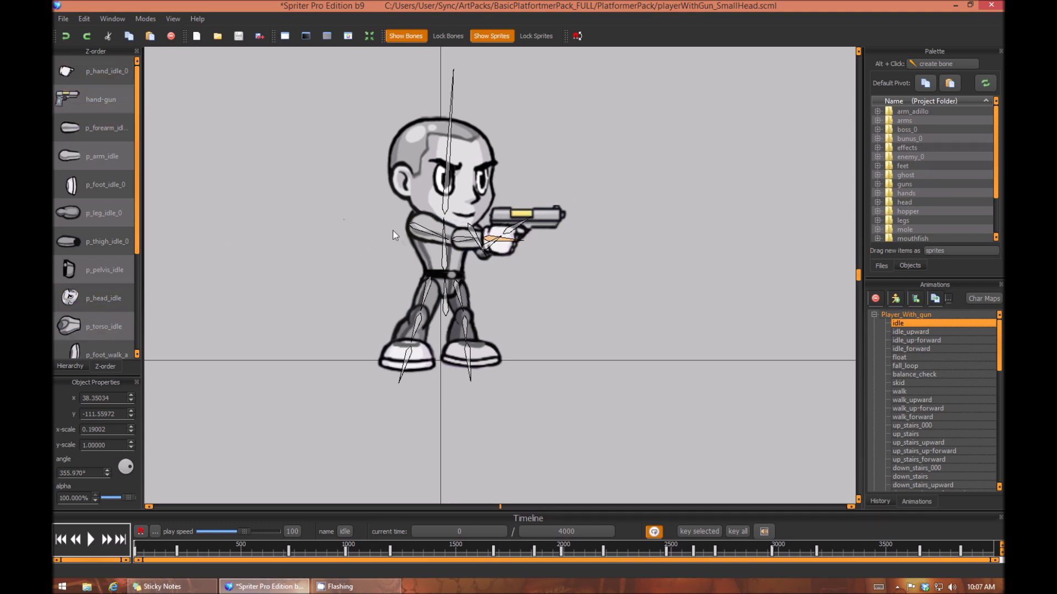
Play the player's idle animation to check the gun-aiming pose across the timeline
{"action": "left_click", "coordinate": [416, 234]}
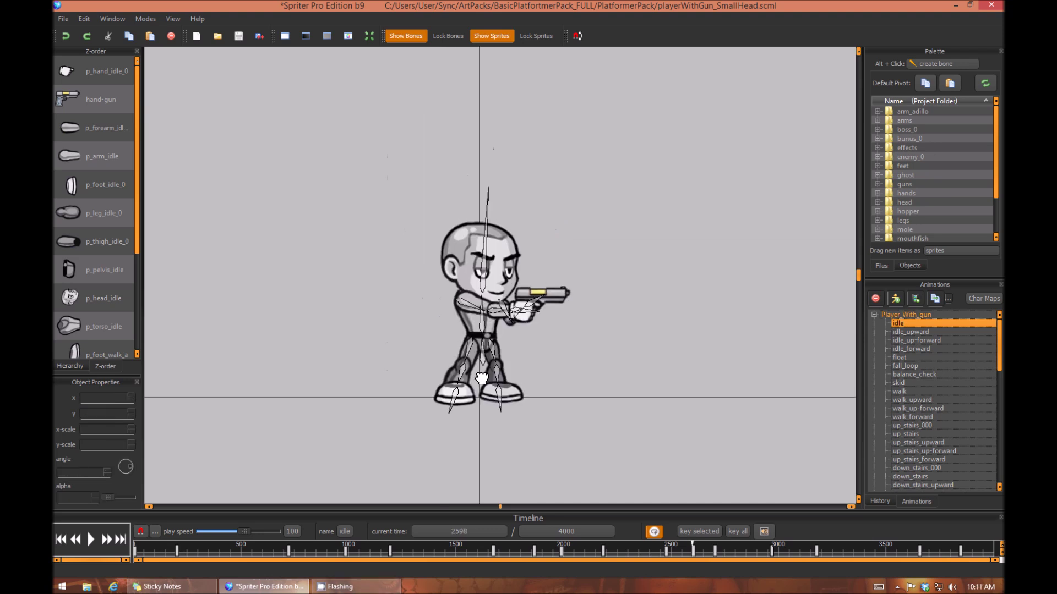
{"action": "scroll", "coordinate": [484, 397], "scroll_direction": "up", "scroll_amount": 2}
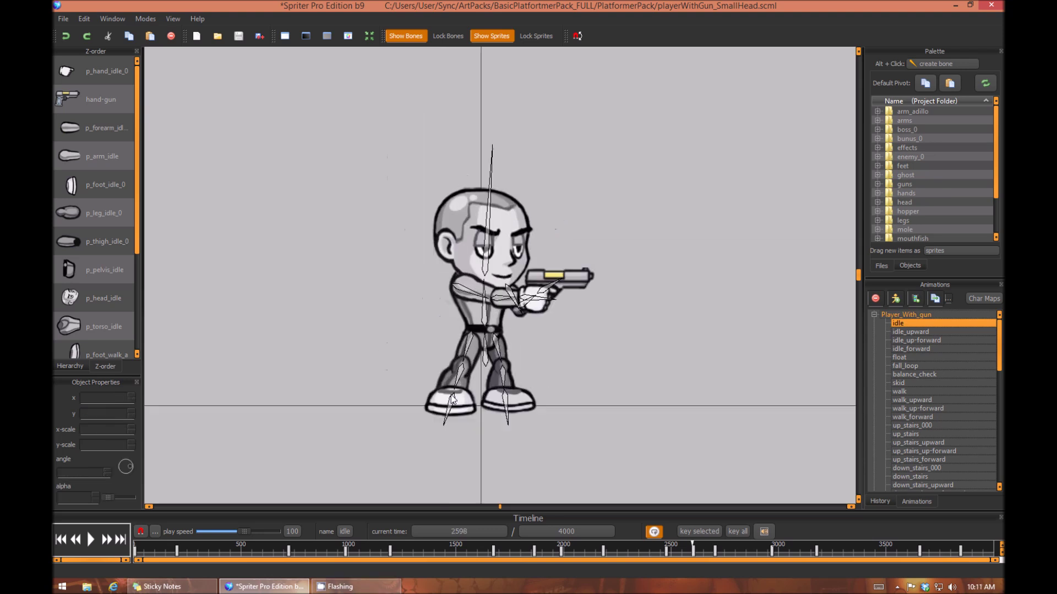
{"action": "left_click", "coordinate": [91, 540]}
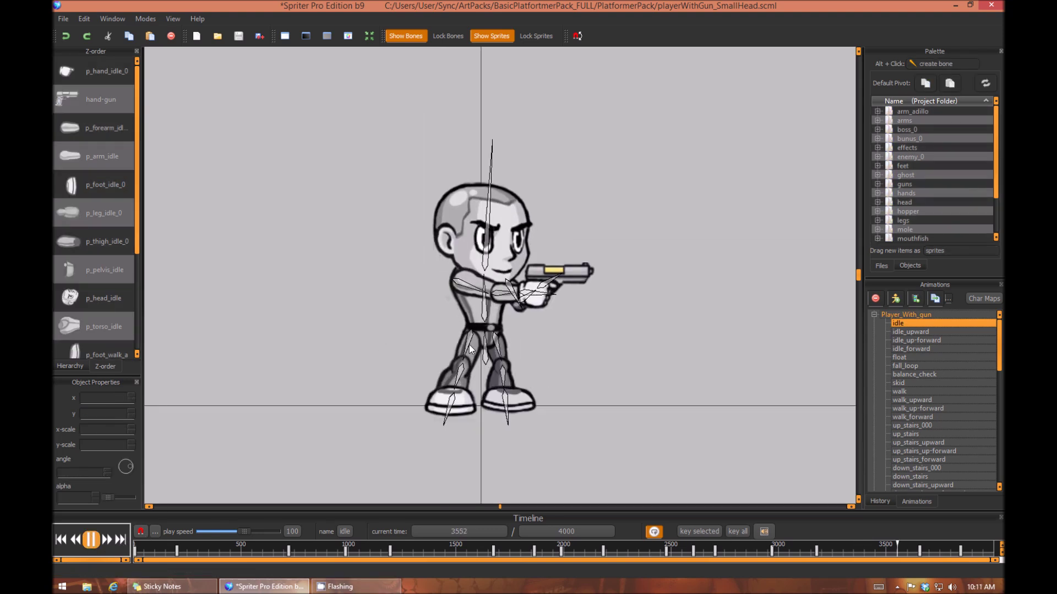